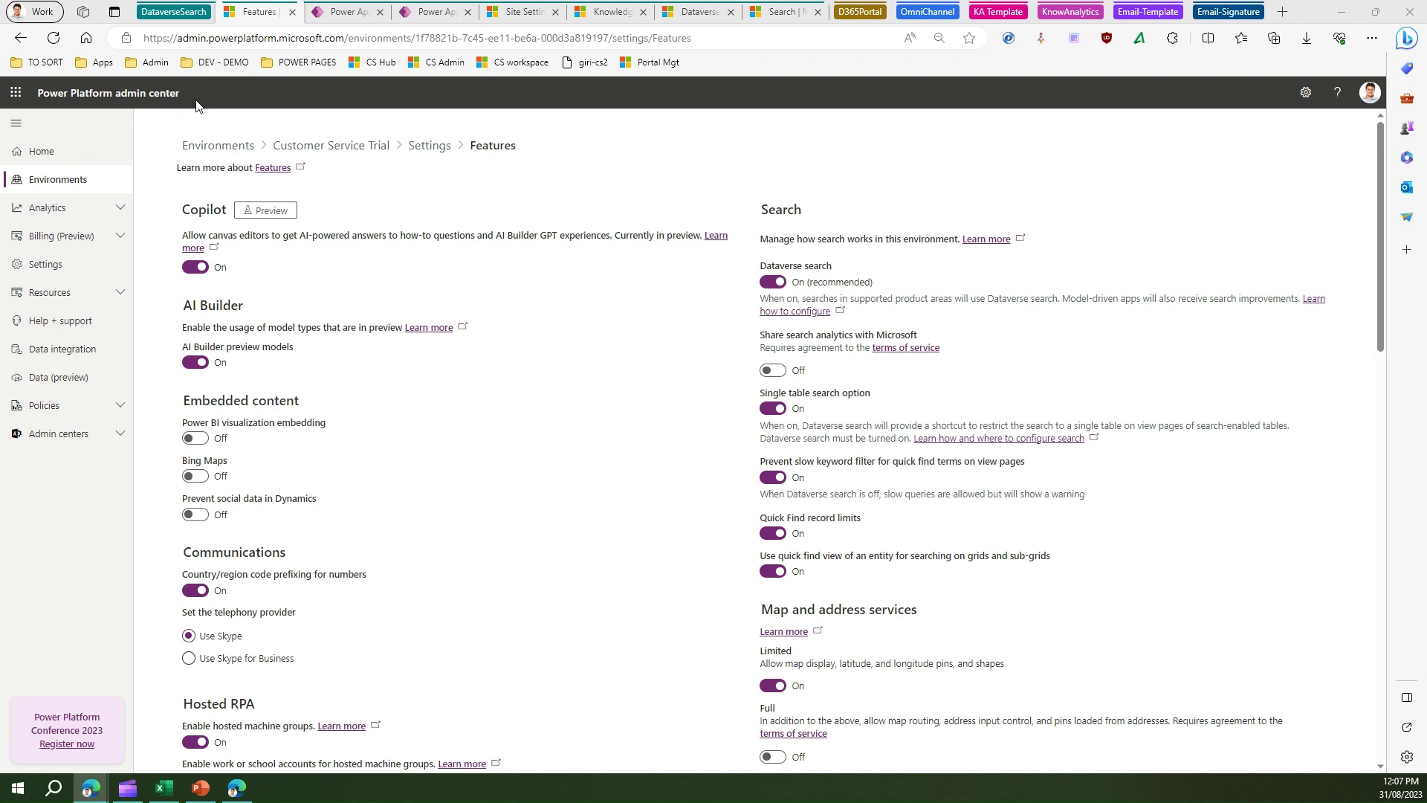
{"action": "left_click", "coordinate": [318, 148]}
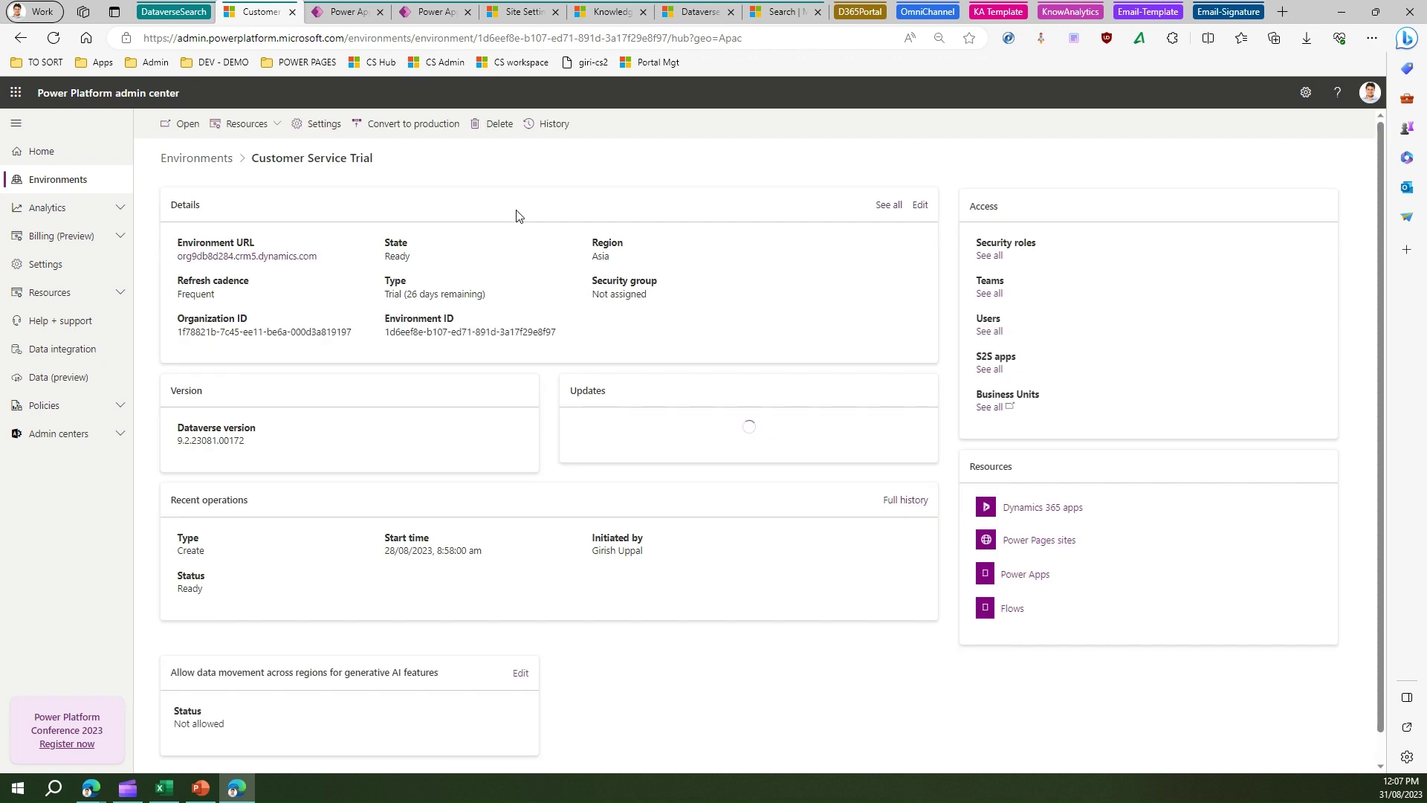
{"action": "left_click", "coordinate": [305, 123]}
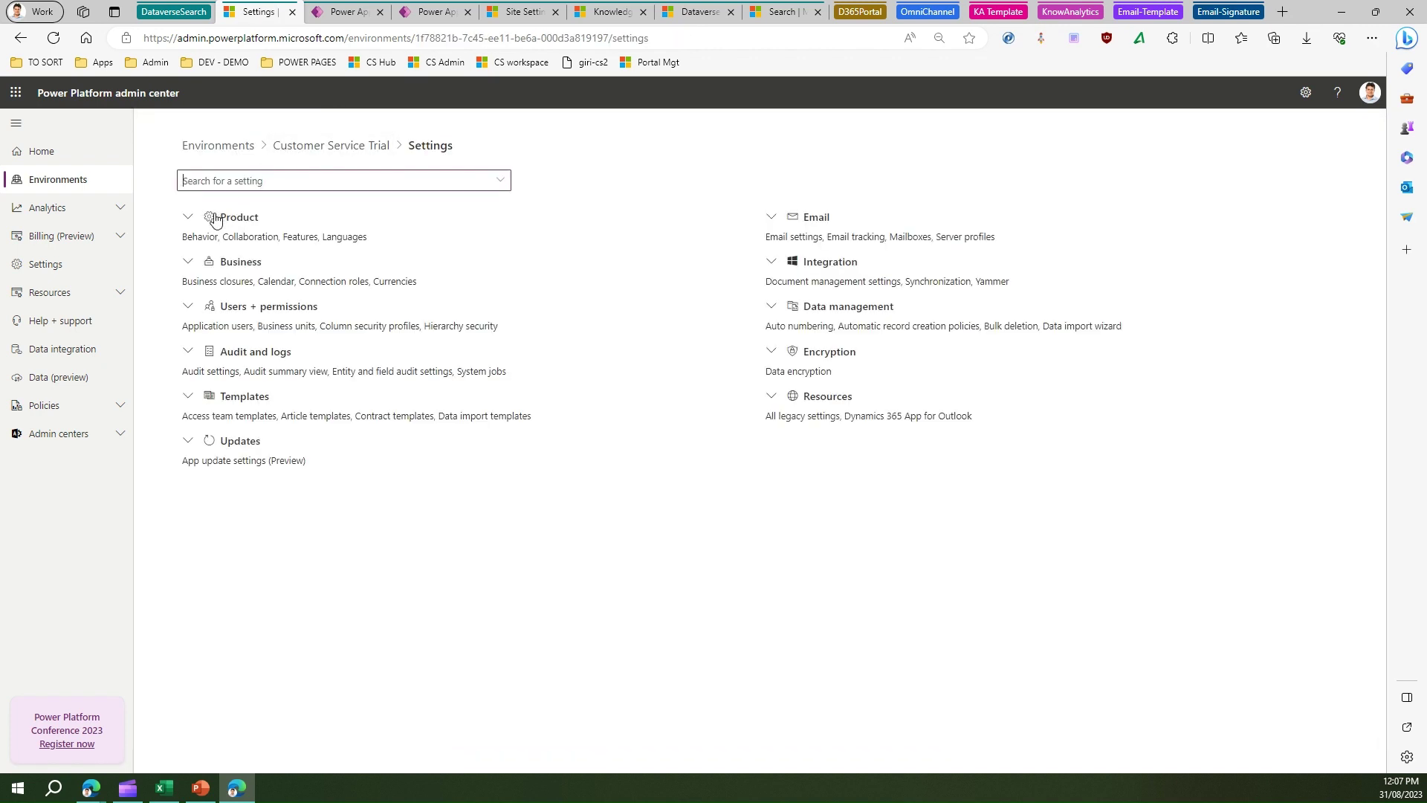
{"action": "left_click", "coordinate": [215, 220]}
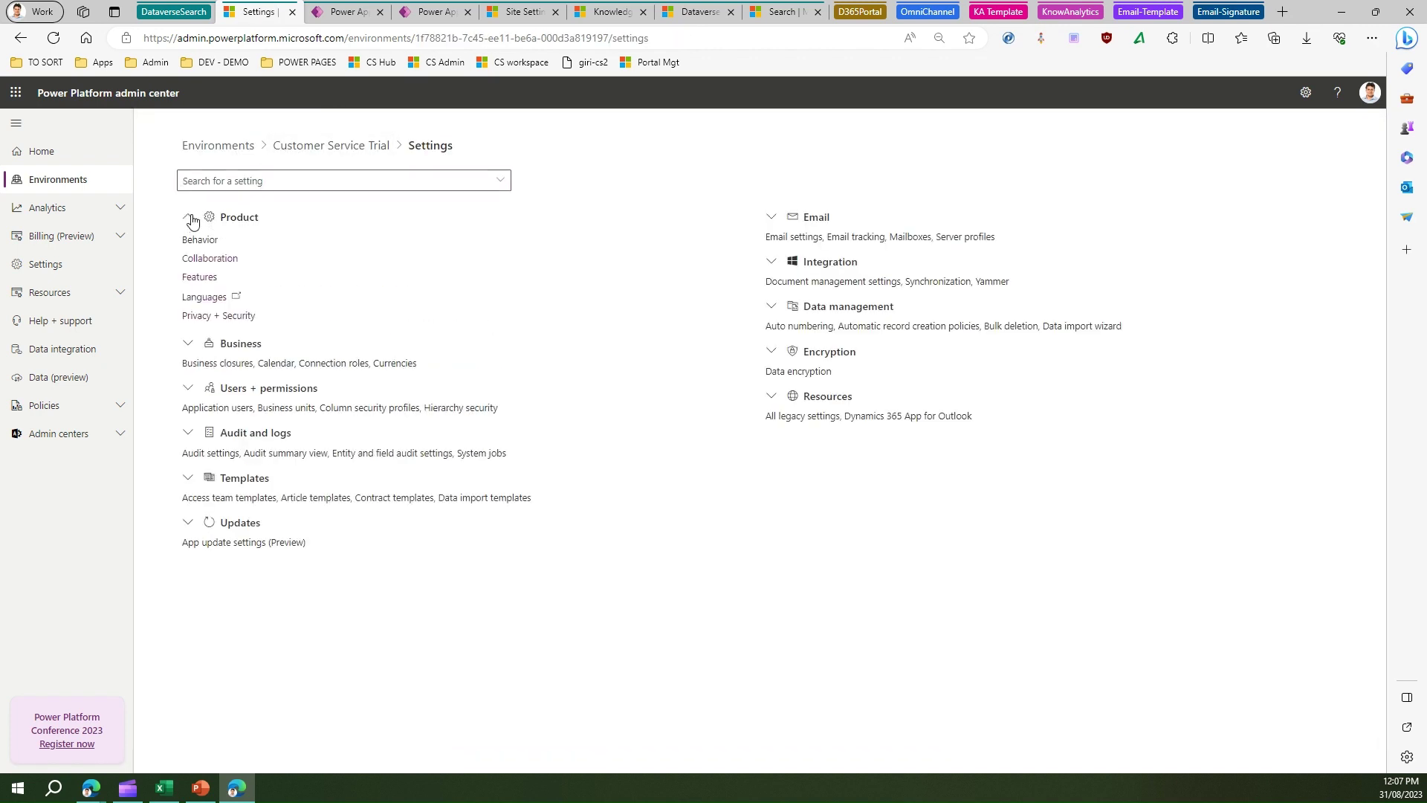
{"action": "left_click", "coordinate": [199, 278]}
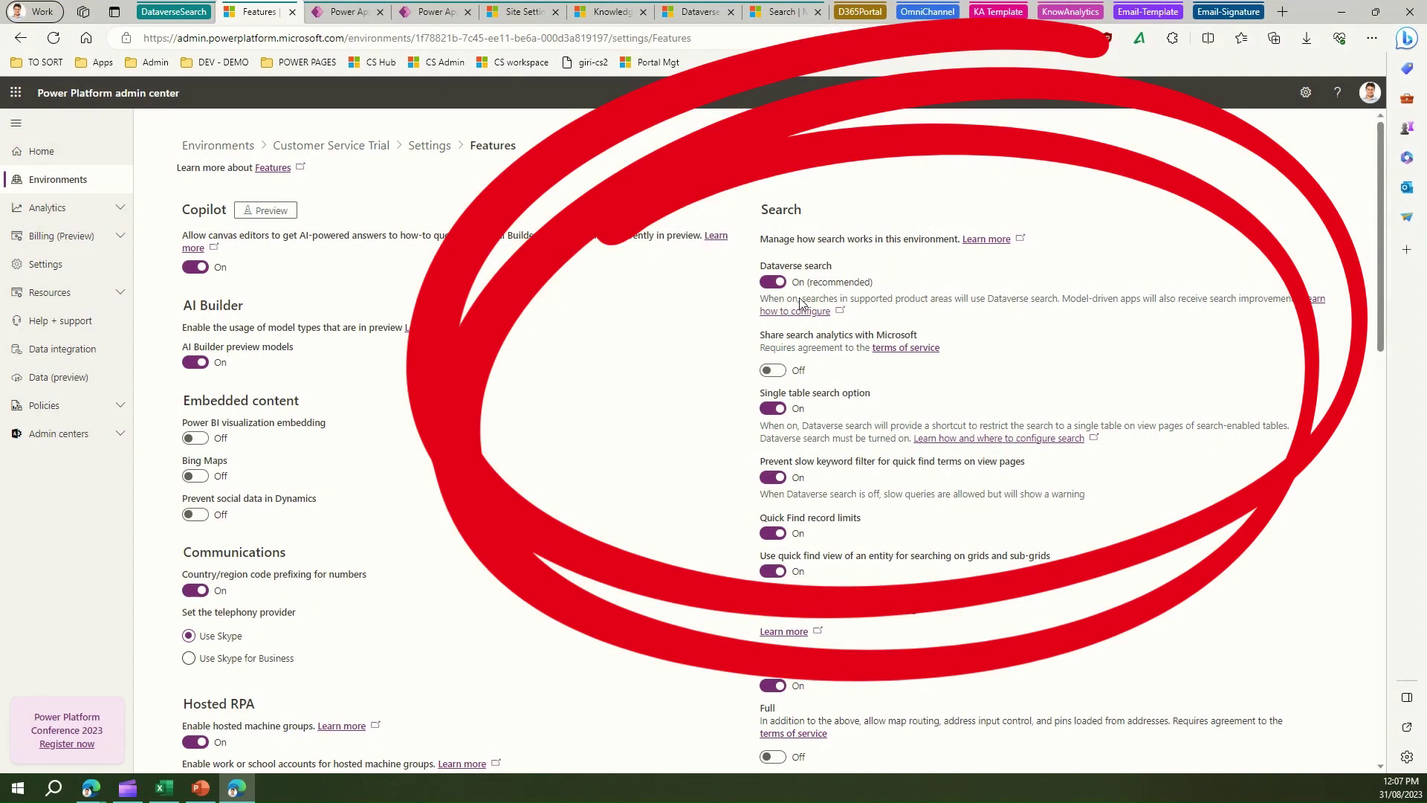
- Highlight part of the Dataverse search description on the Features page
{"action": "left_click_drag", "start_coordinate": [882, 301], "coordinate": [1264, 301]}
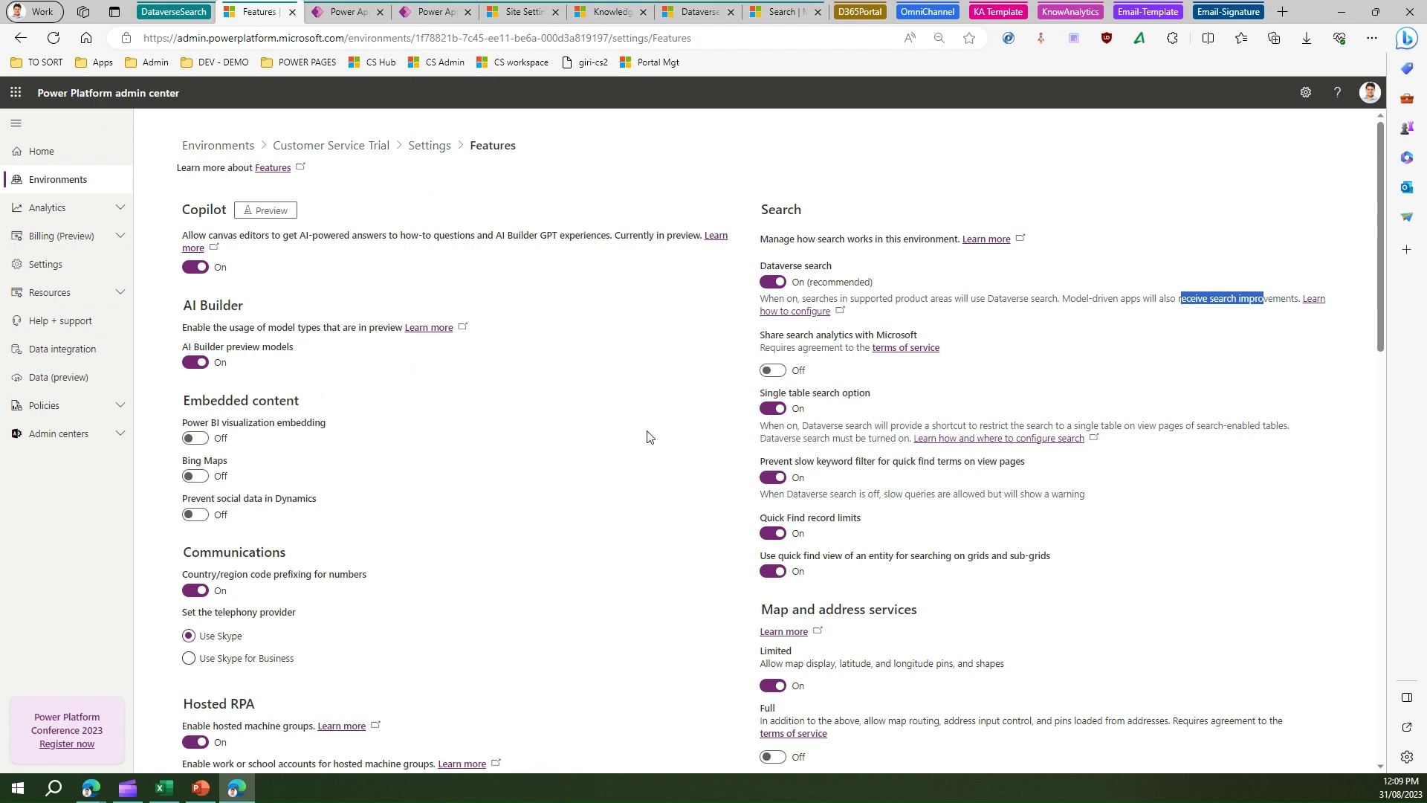
- In the Case table's advanced properties, check that its rows are set to Appear in search results
{"action": "left_click", "coordinate": [342, 13]}
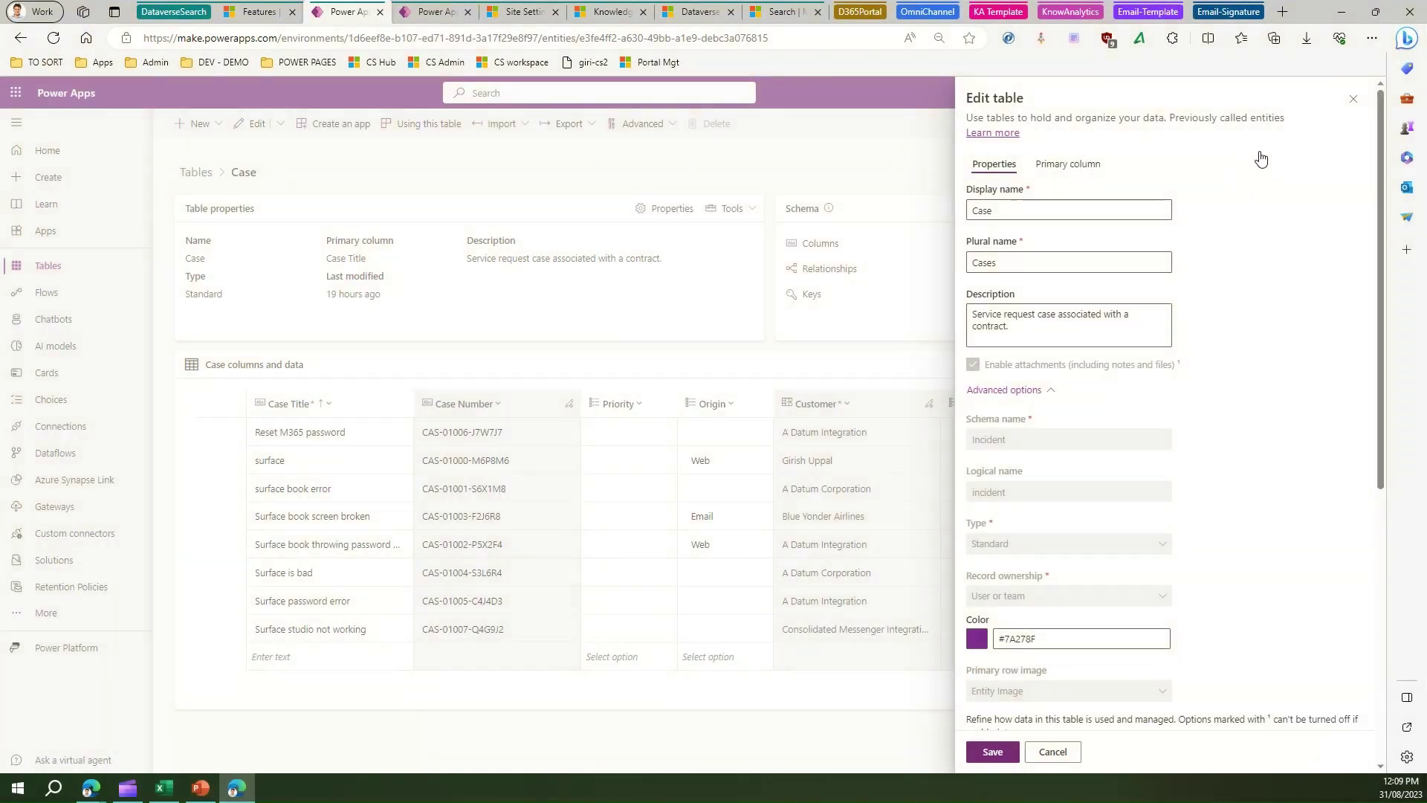
{"action": "left_click", "coordinate": [1353, 99]}
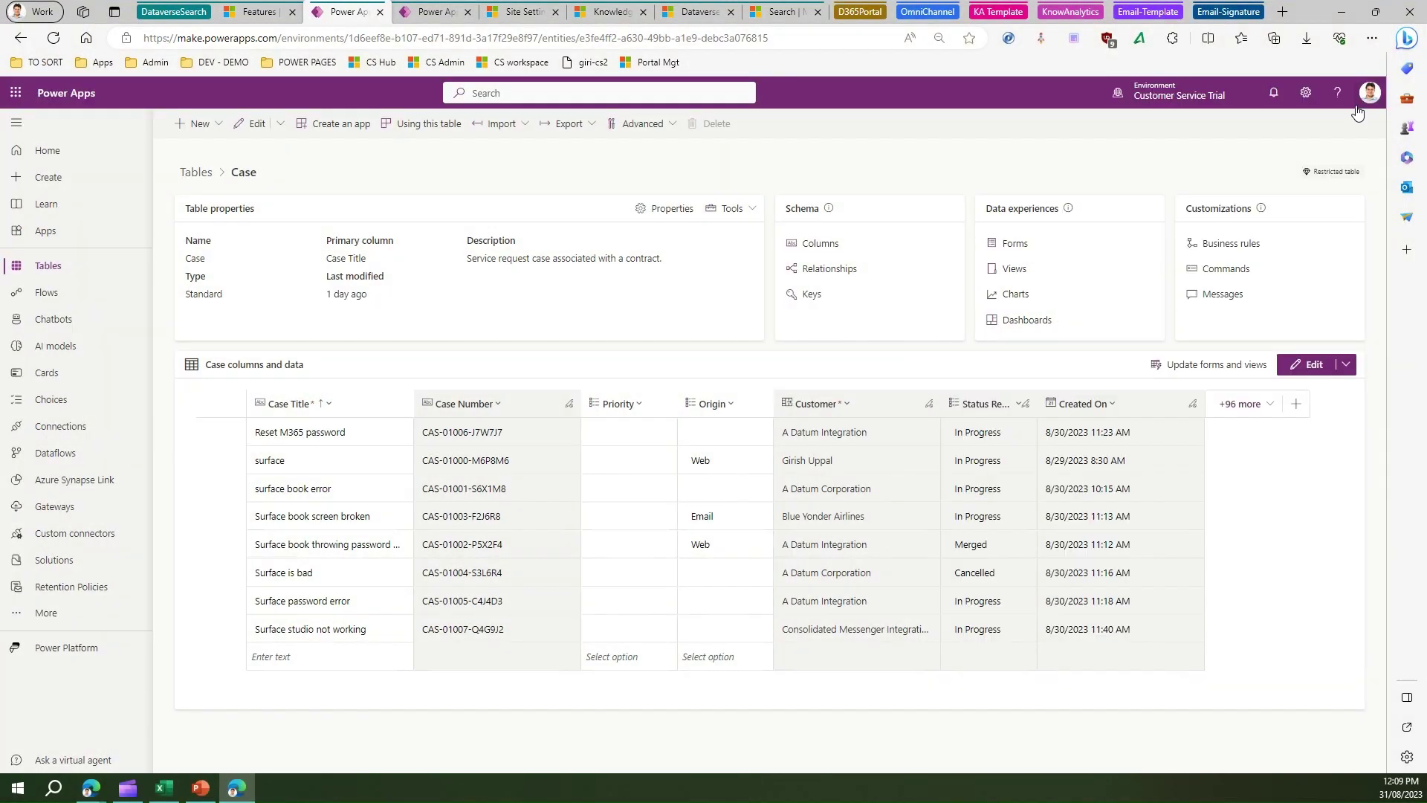
{"action": "left_click", "coordinate": [675, 212]}
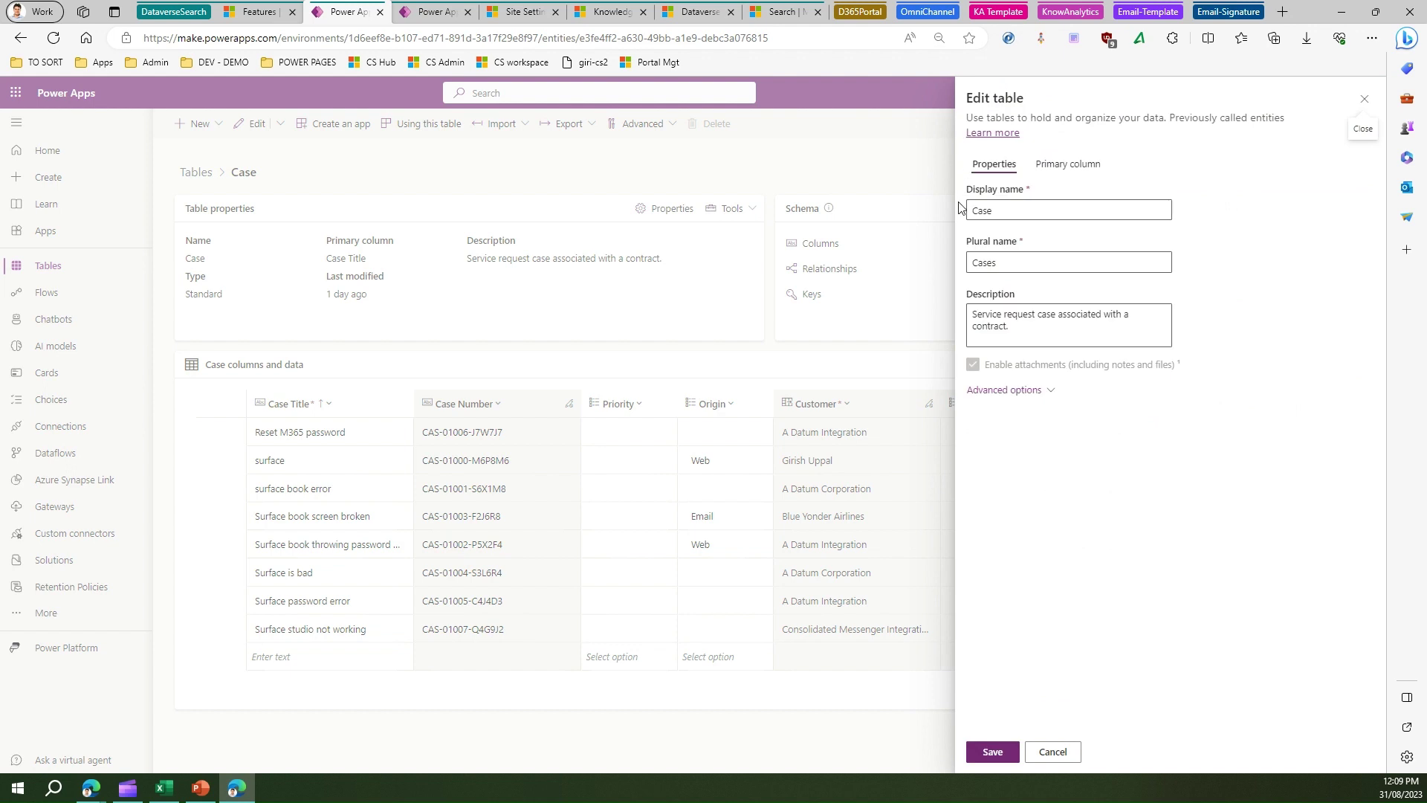
{"action": "left_click", "coordinate": [992, 390]}
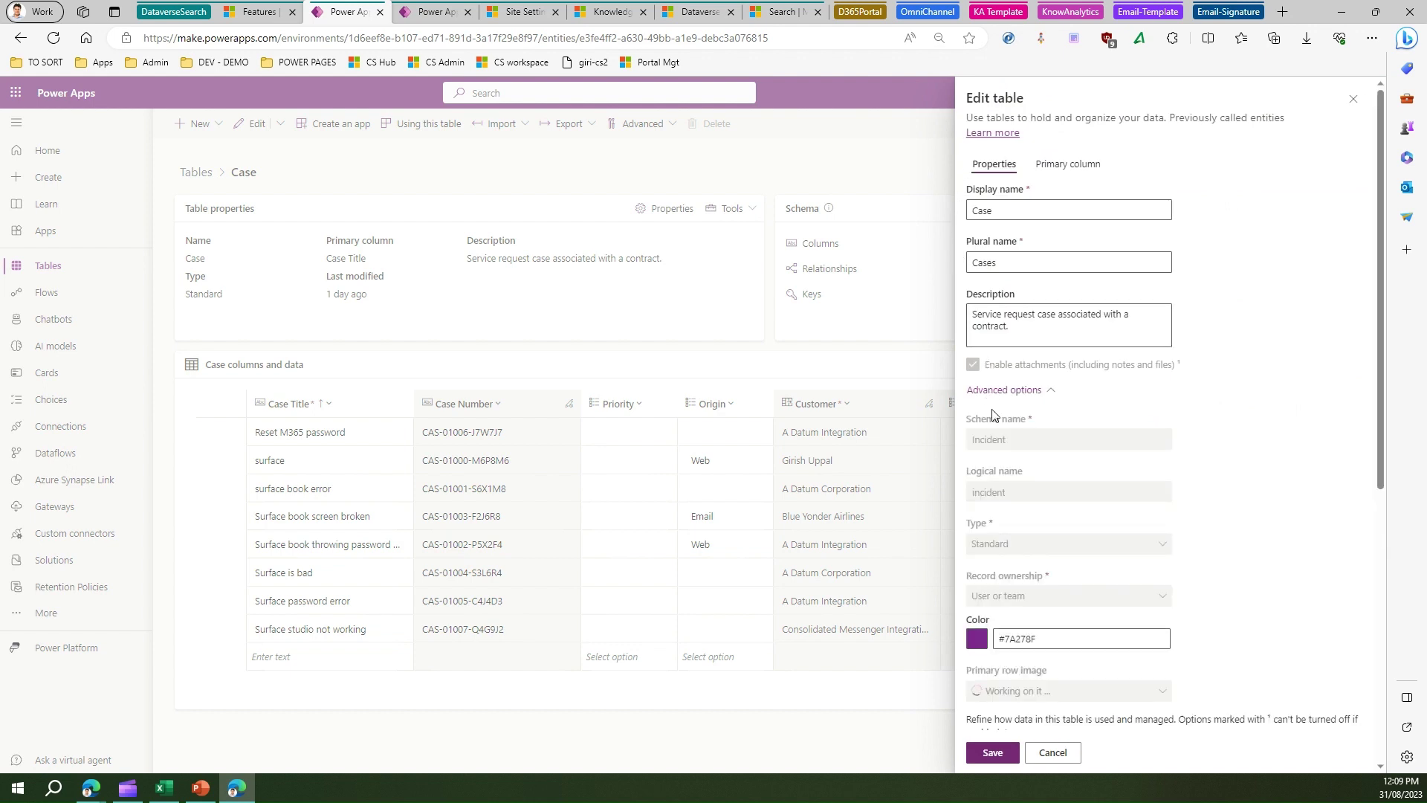
{"action": "left_click_drag", "start_coordinate": [1378, 446], "coordinate": [1425, 733]}
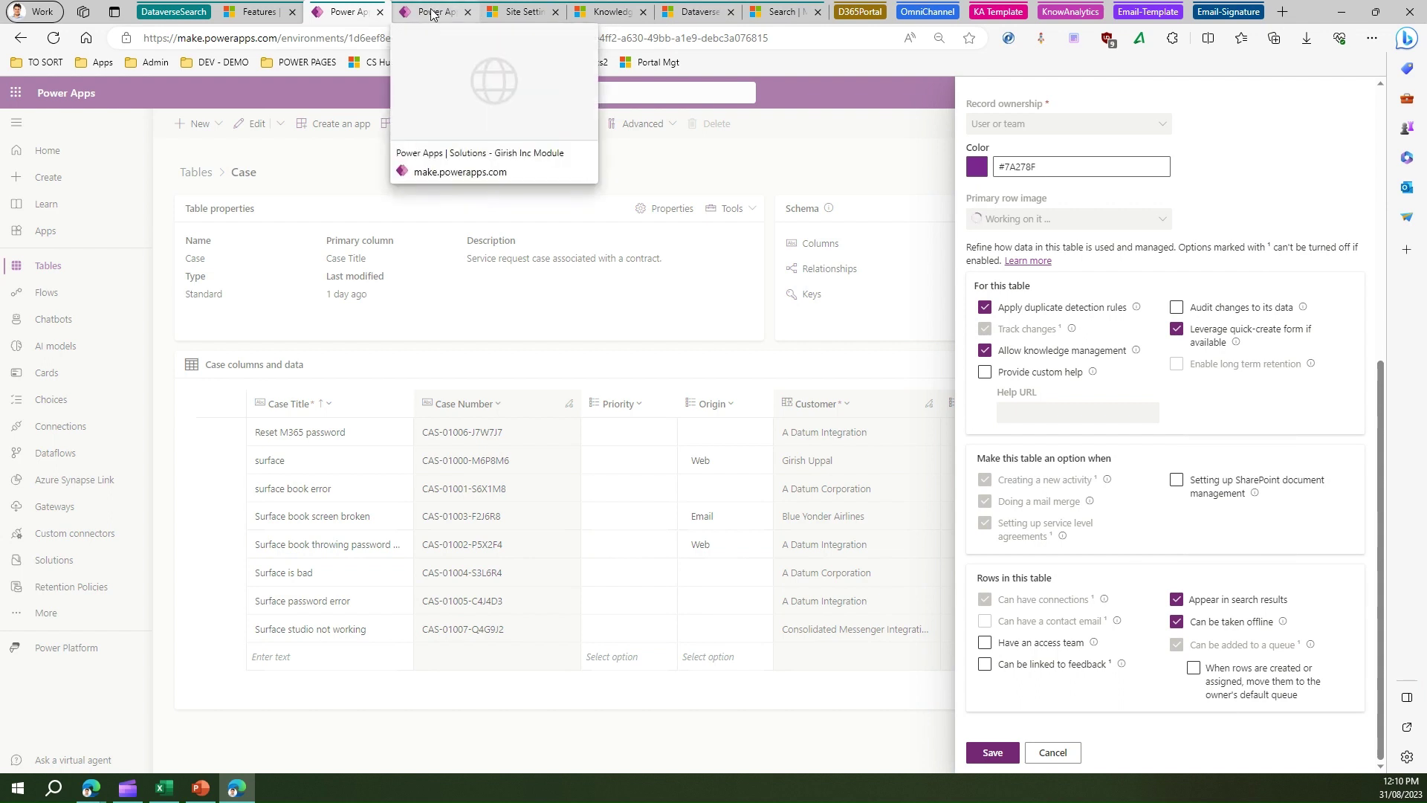
- On the solution overview, list the solution's objects, showing the Account and Case tables
{"action": "left_click", "coordinate": [428, 12]}
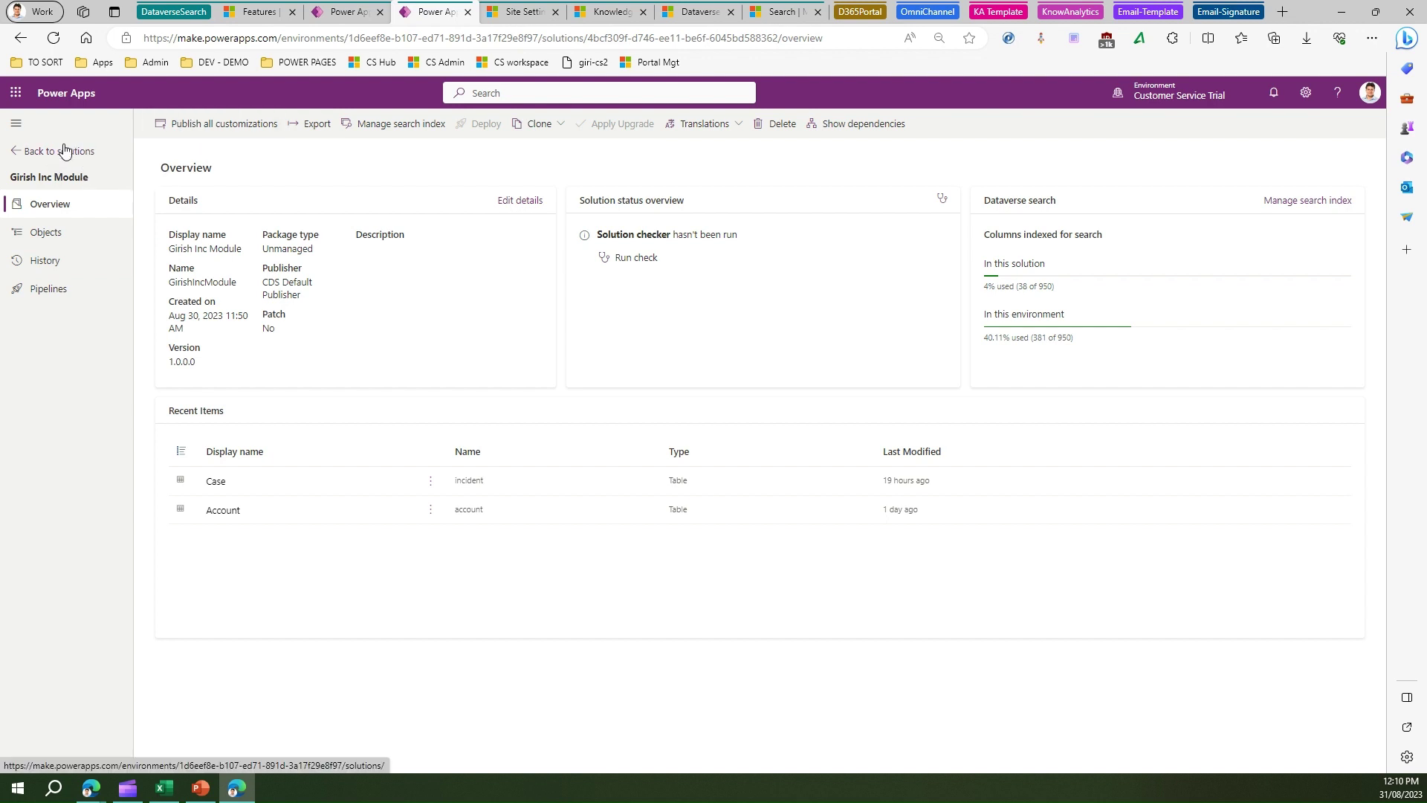
{"action": "left_click_drag", "start_coordinate": [168, 250], "coordinate": [238, 259]}
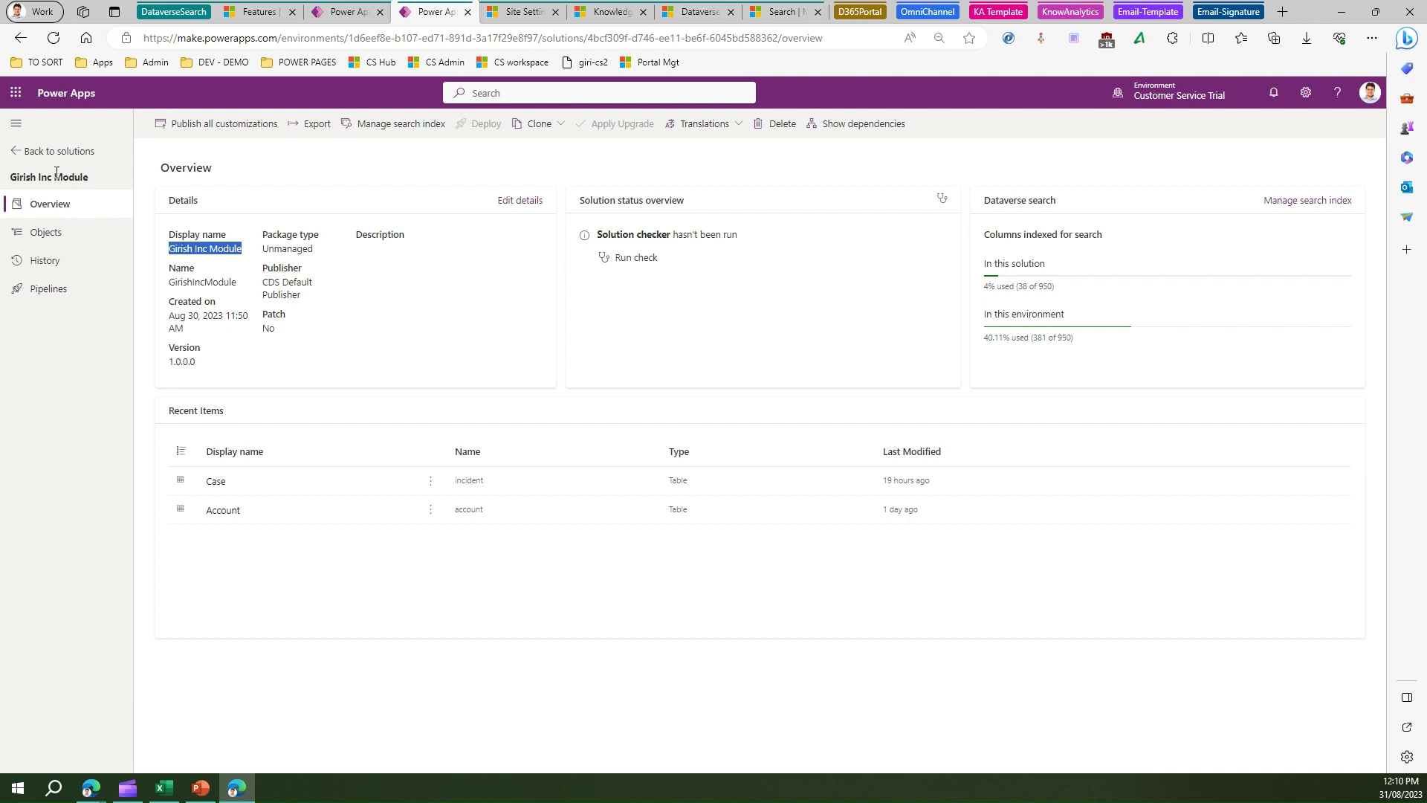
{"action": "left_click", "coordinate": [67, 234]}
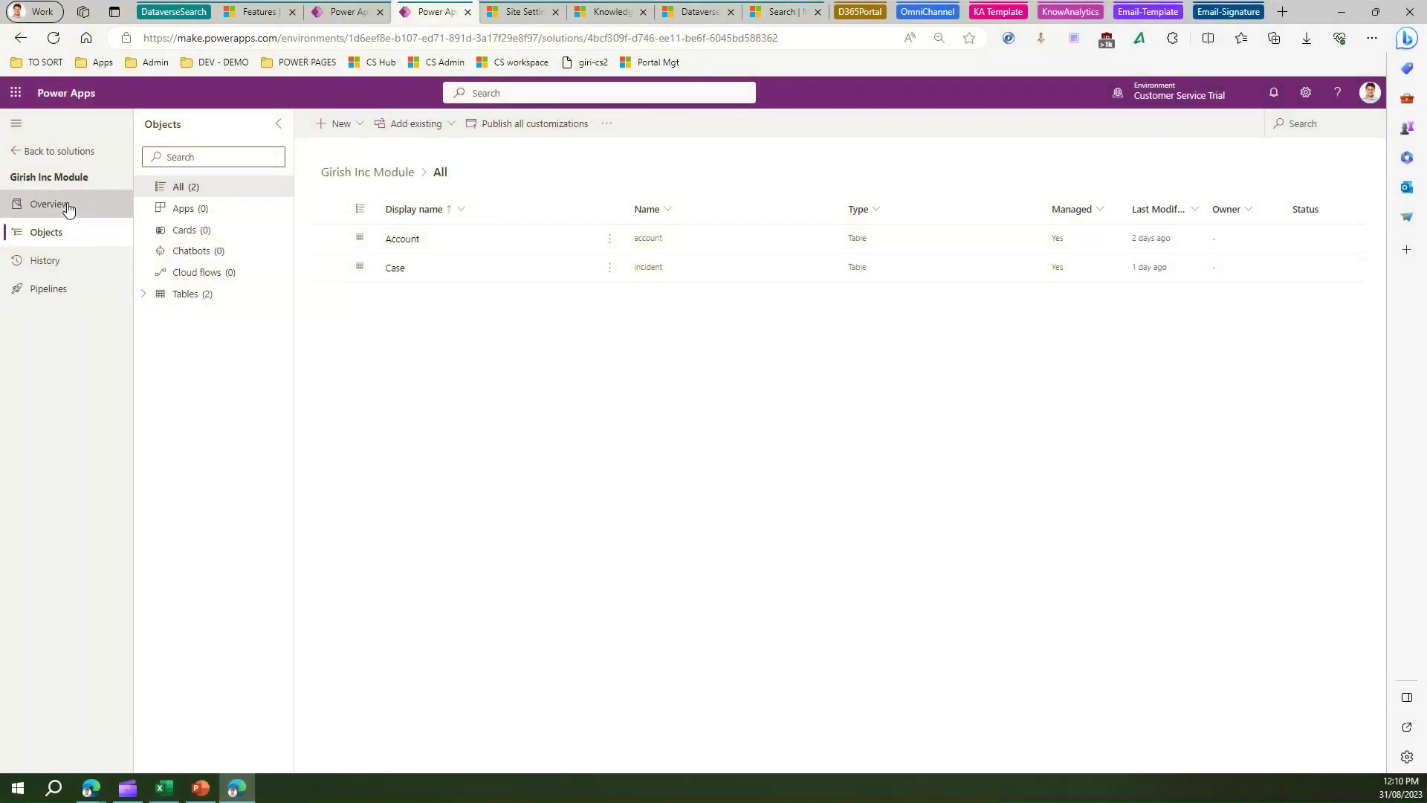
- Verify Account and Case on the Dataverse search Indexed tab, then go to Active Site Settings
{"action": "left_click", "coordinate": [79, 203]}
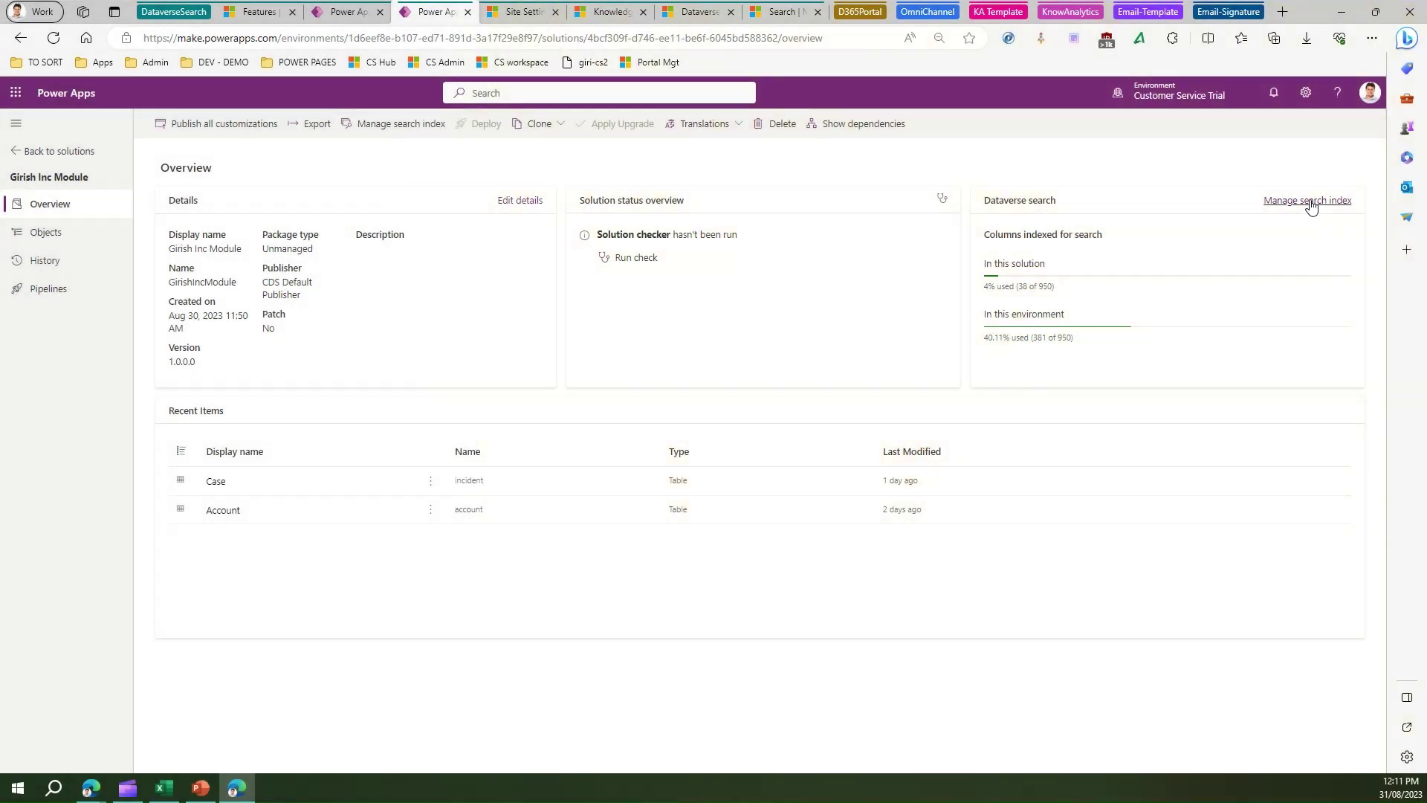
{"action": "left_click", "coordinate": [1310, 202]}
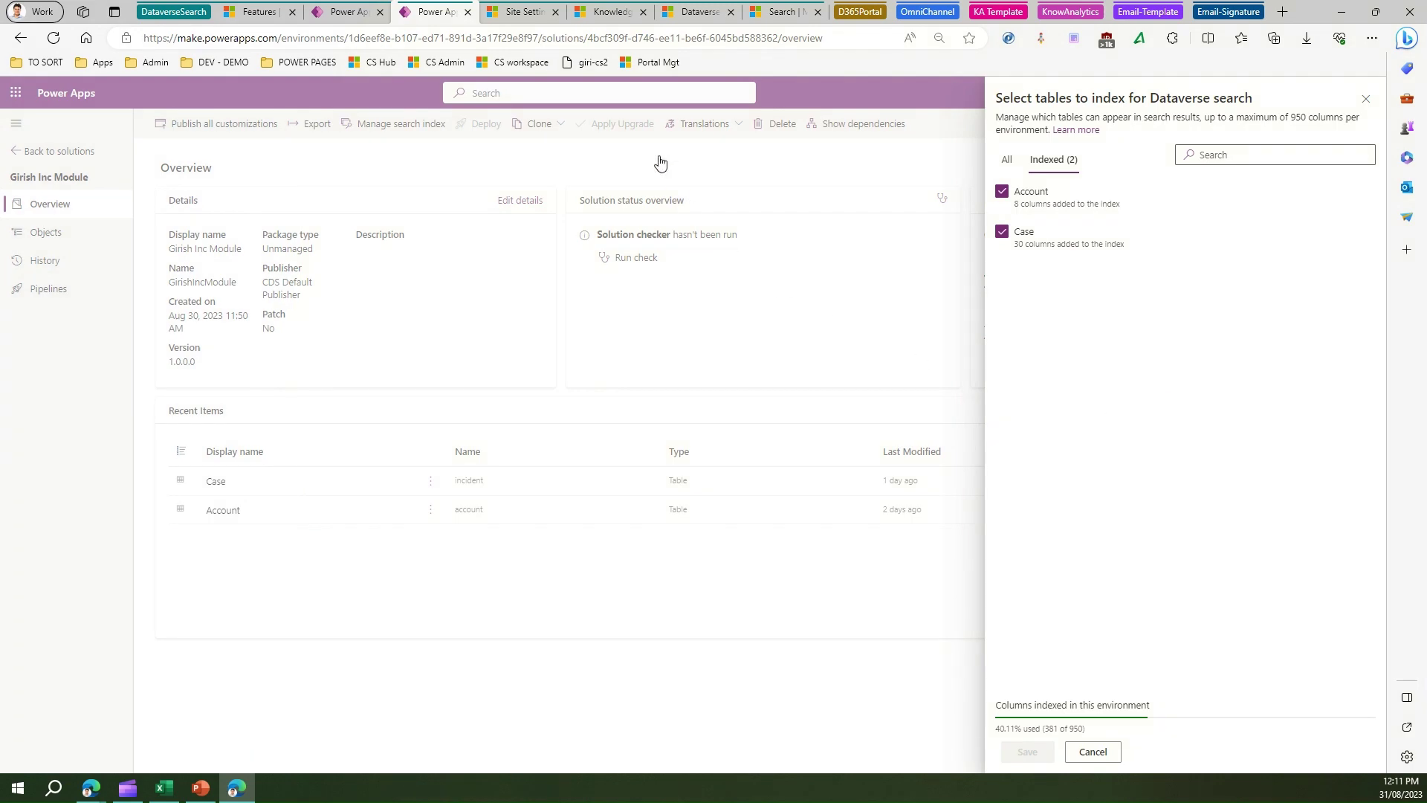
{"action": "left_click", "coordinate": [515, 15]}
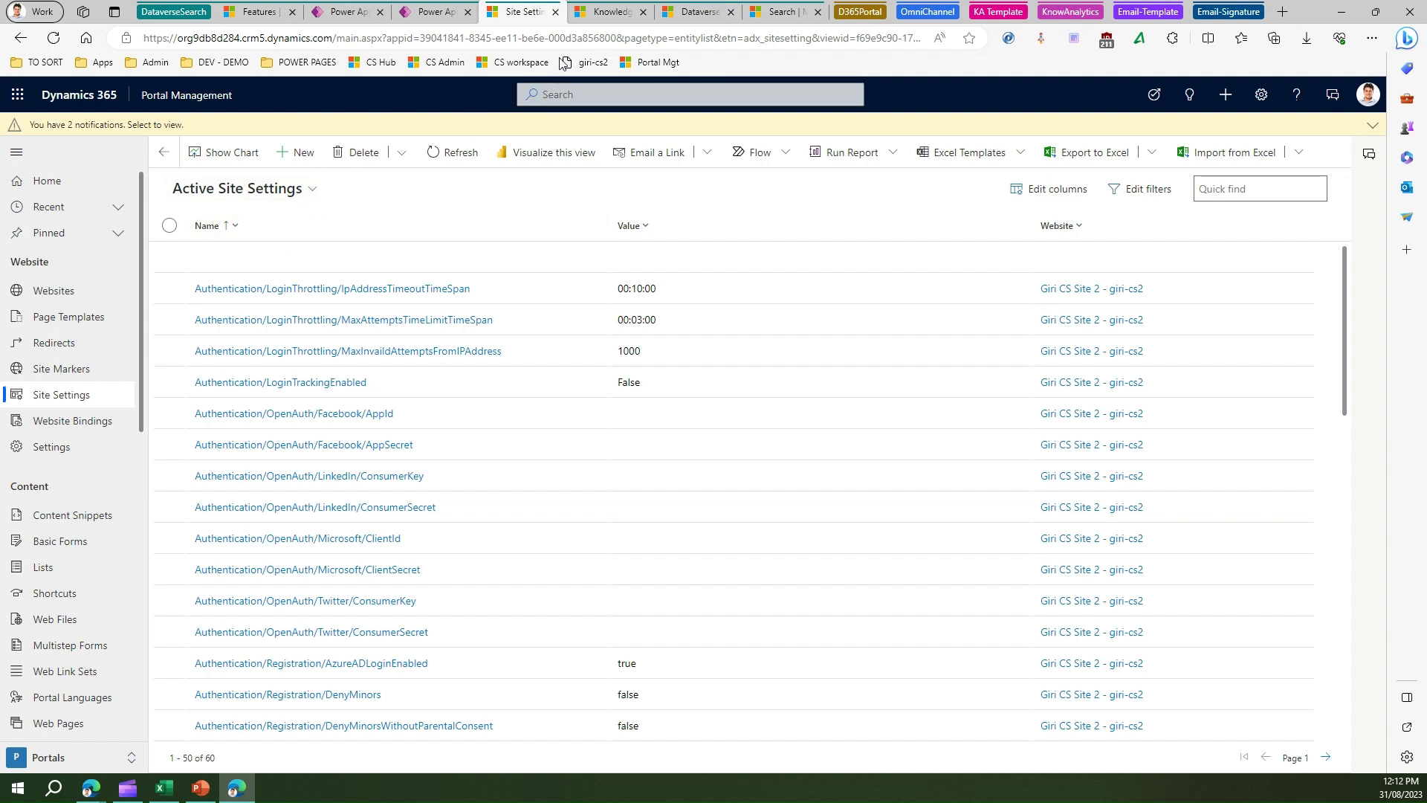
- Open the Configure Dataverse search in portals article and select the Search/EnableDataverseSearch name
{"action": "left_click", "coordinate": [601, 14]}
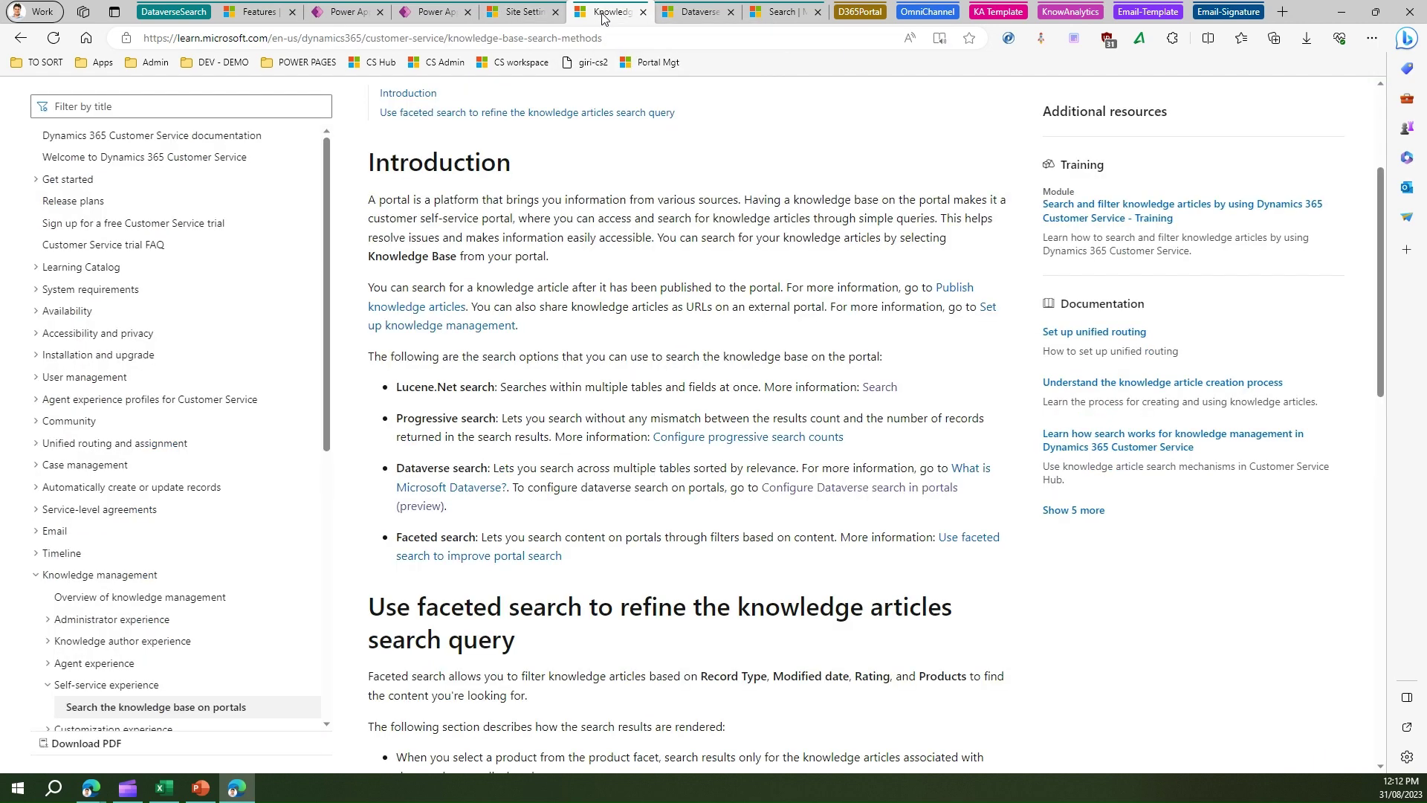
{"action": "left_click", "coordinate": [694, 13]}
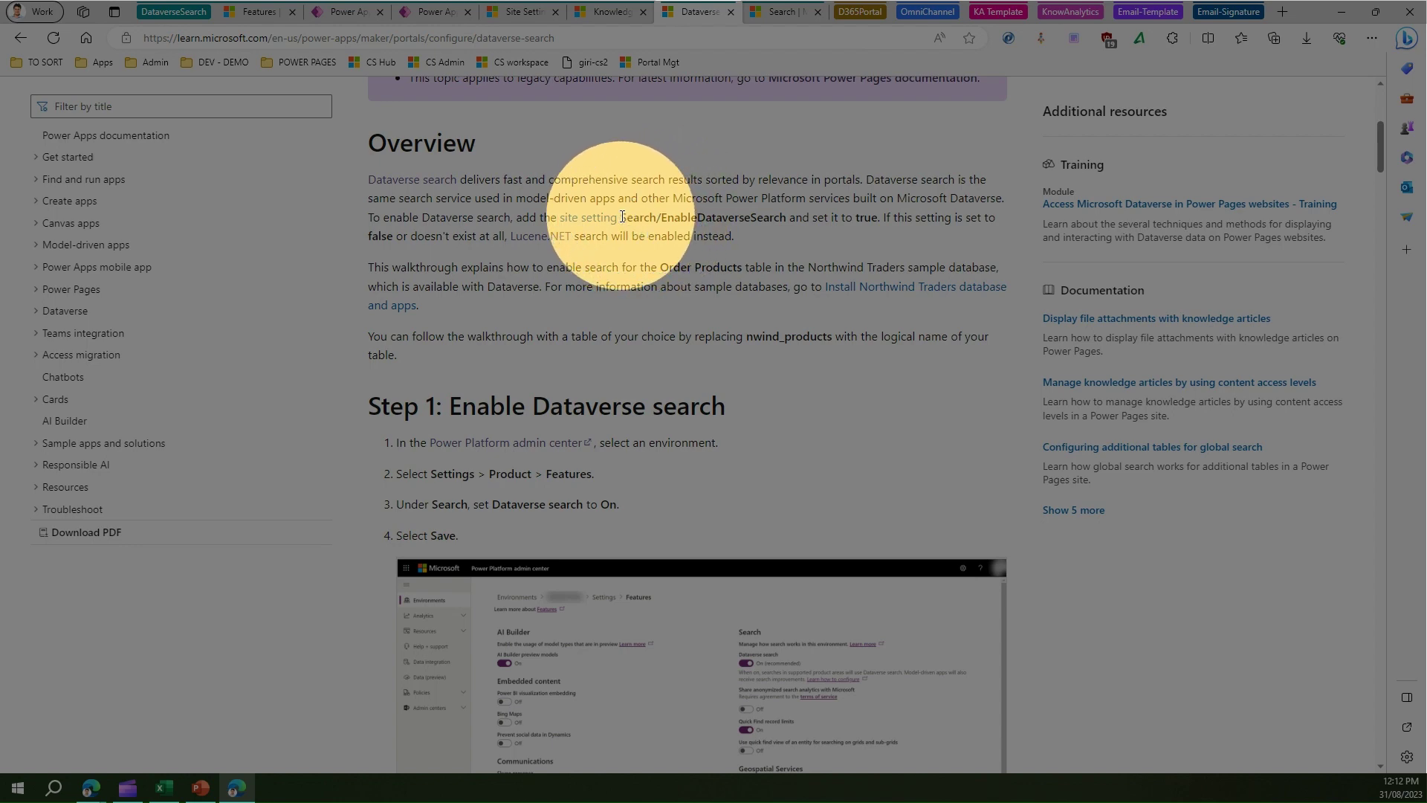
{"action": "left_click_drag", "start_coordinate": [622, 216], "coordinate": [787, 216]}
{"action": "key", "text": "ctrl+c"}
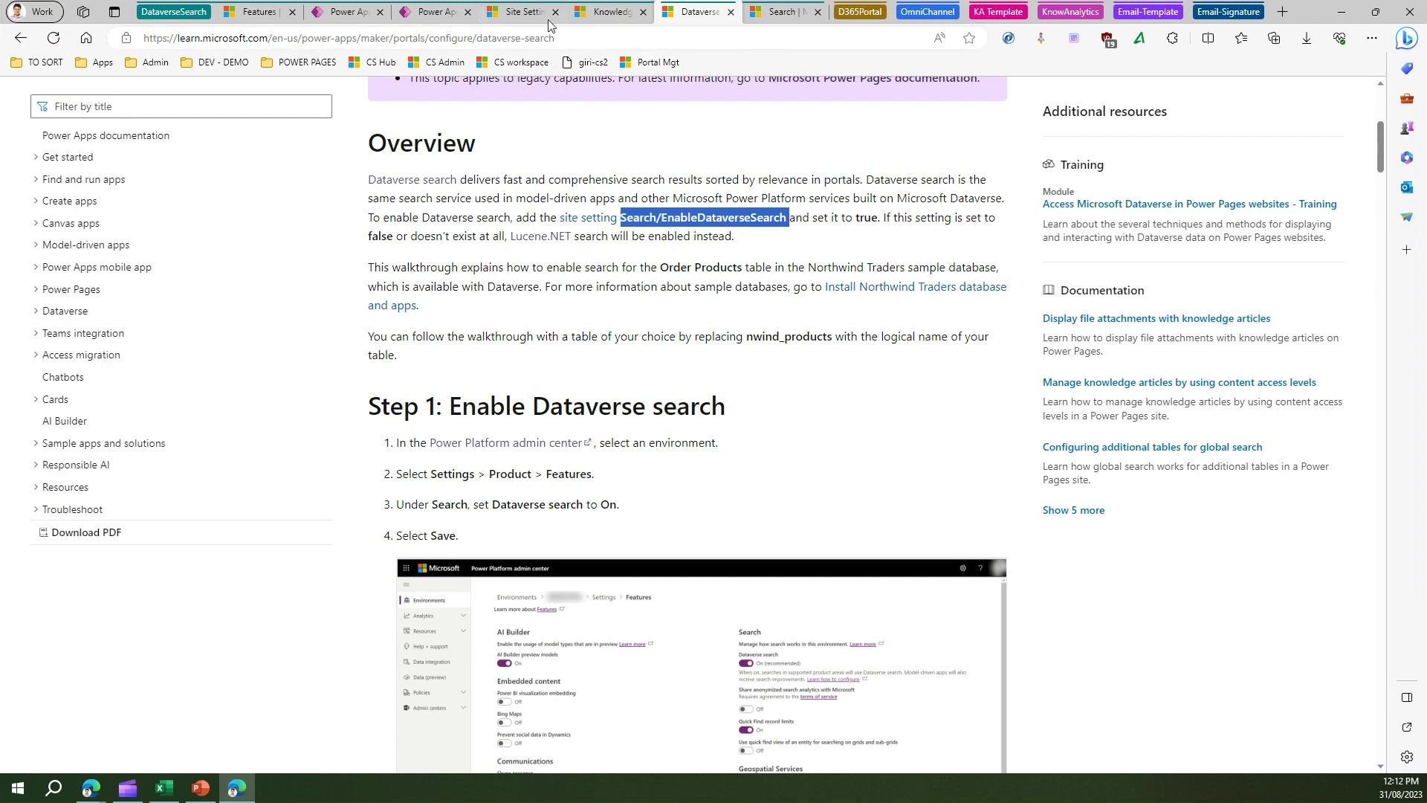
- Create site setting Search/EnableDataverseSearch for the portal website with value true
{"action": "left_click", "coordinate": [524, 13]}
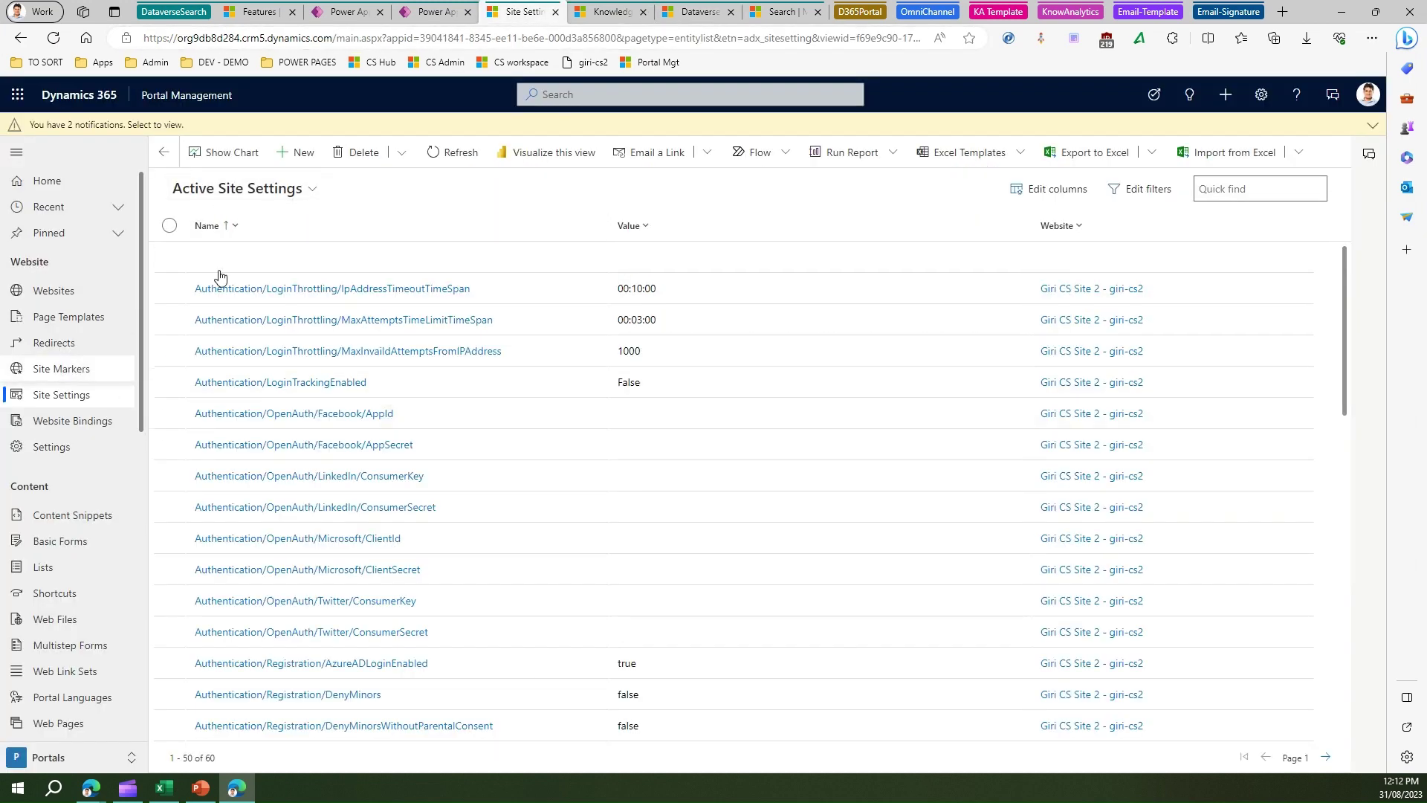
{"action": "left_click", "coordinate": [299, 152]}
{"action": "left_click", "coordinate": [351, 272]}
{"action": "key", "text": "ctrl+v"}
{"action": "left_click", "coordinate": [346, 312]}
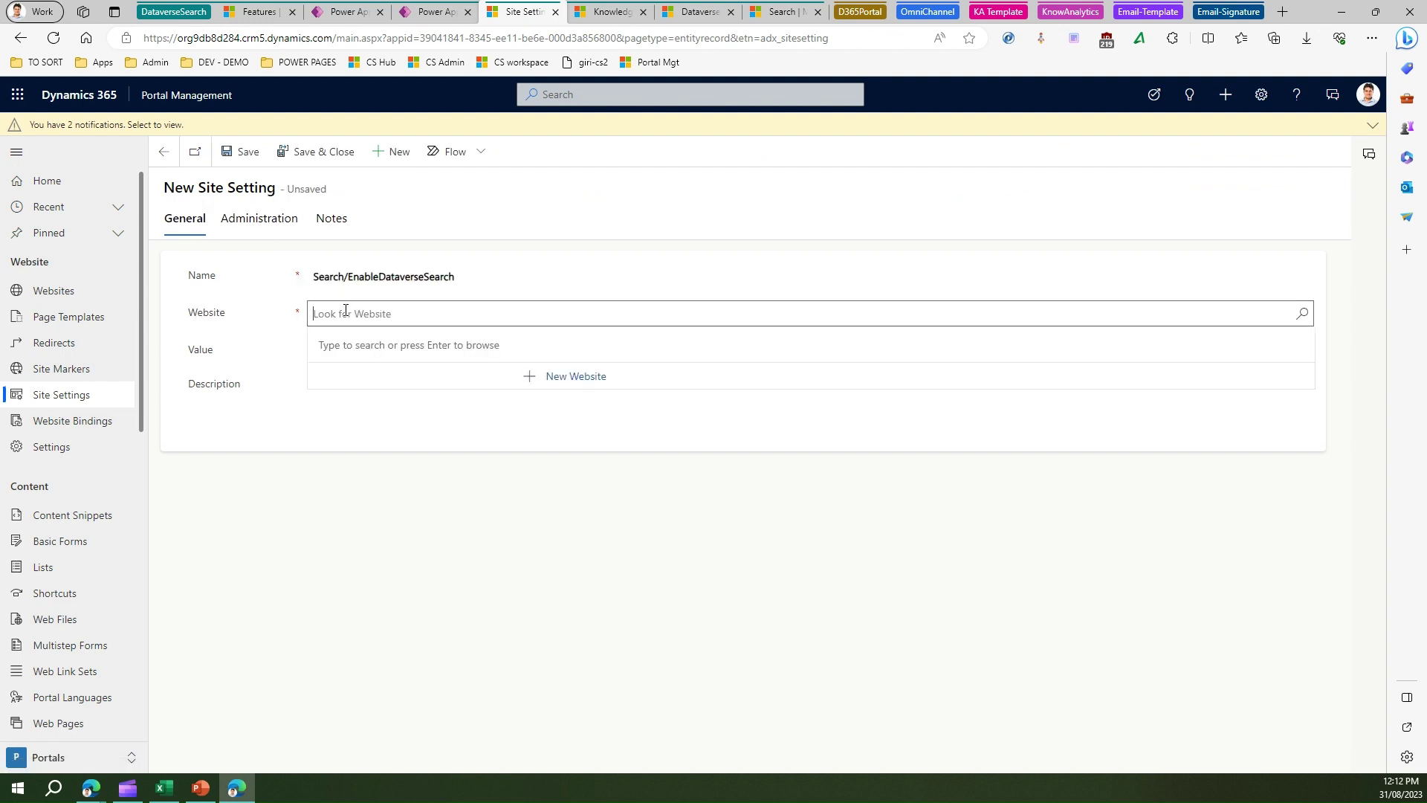
{"action": "key", "text": "Return"}
{"action": "left_click", "coordinate": [343, 369]}
{"action": "left_click", "coordinate": [341, 356]}
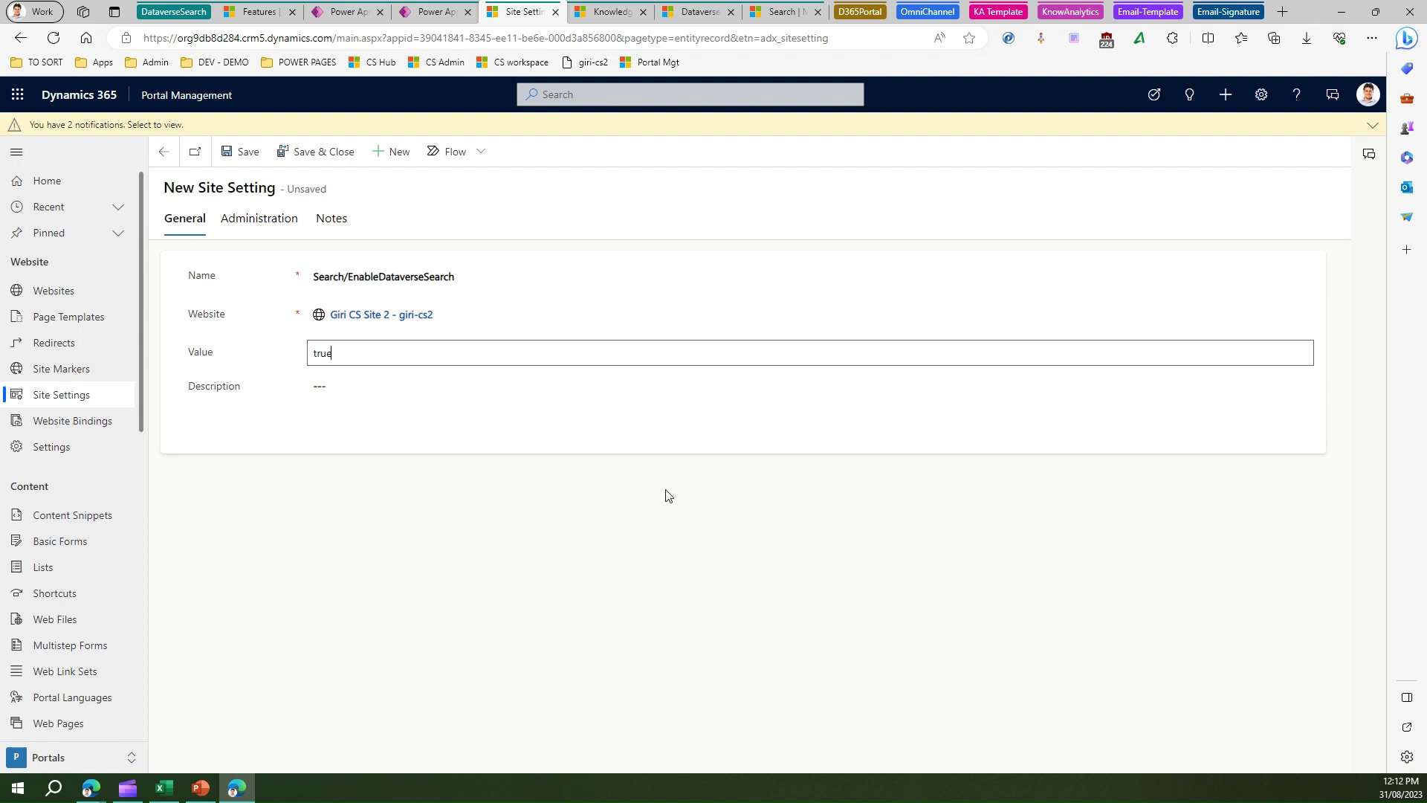
{"action": "left_click", "coordinate": [331, 312]}
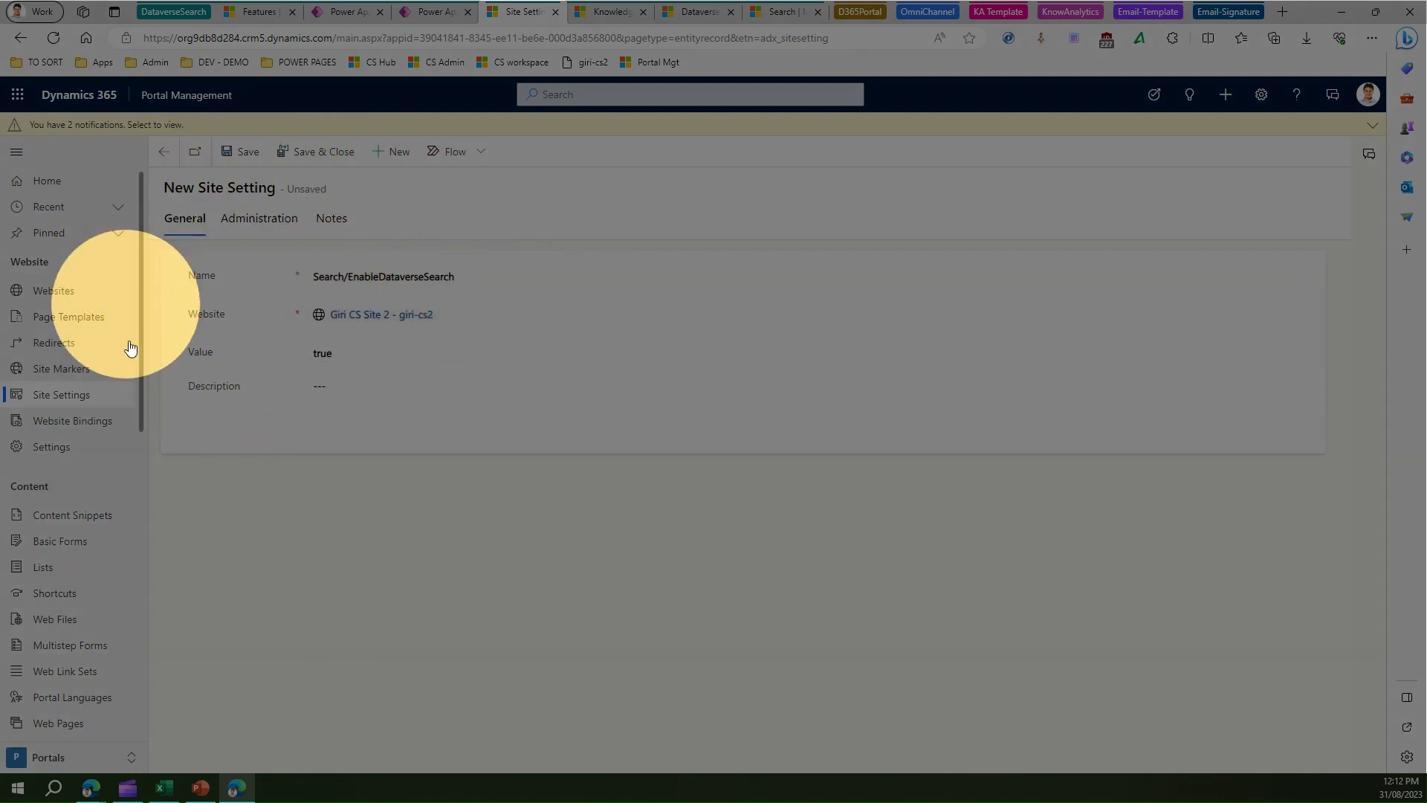
{"action": "left_click", "coordinate": [513, 239]}
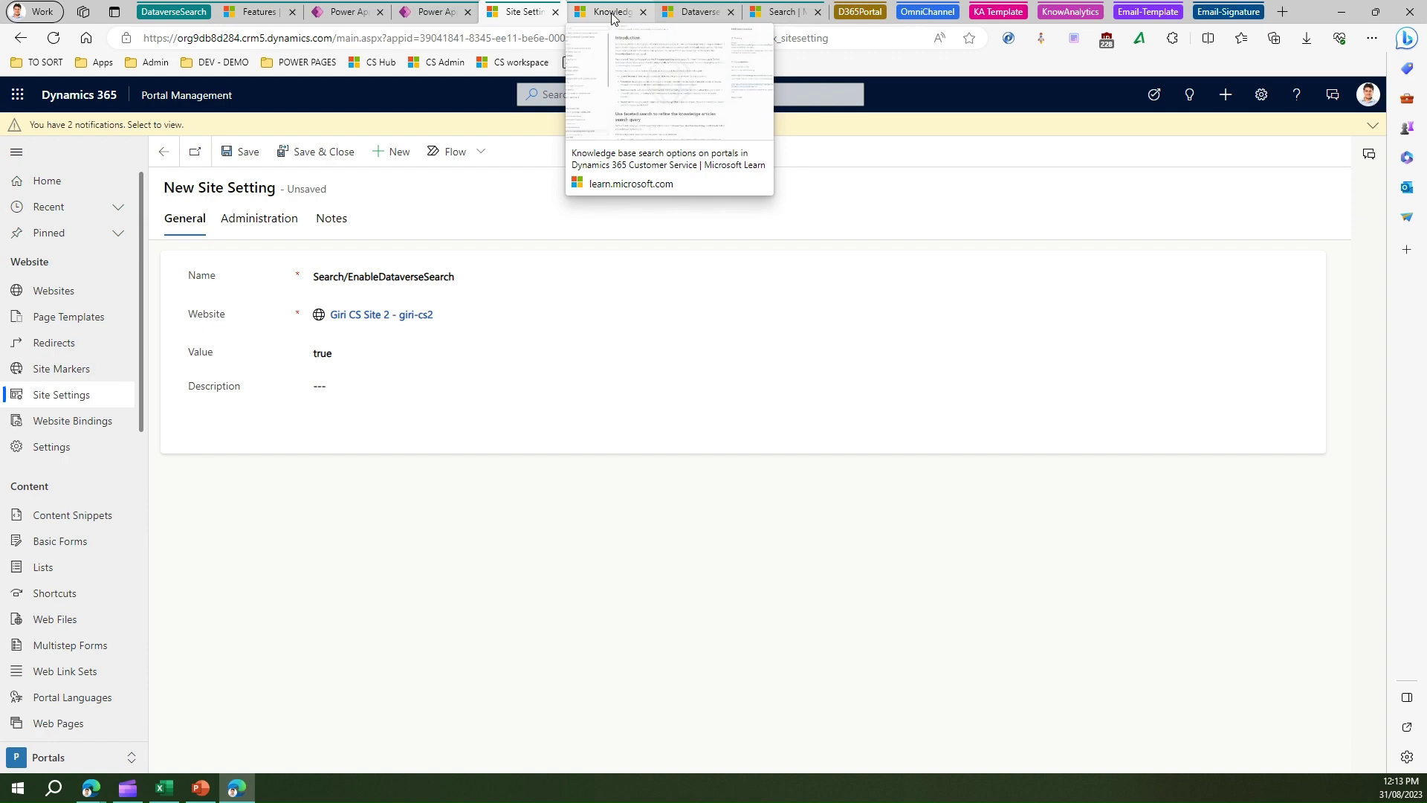
- Return to the Microsoft Learn knowledge base search article
{"action": "left_click", "coordinate": [612, 13]}
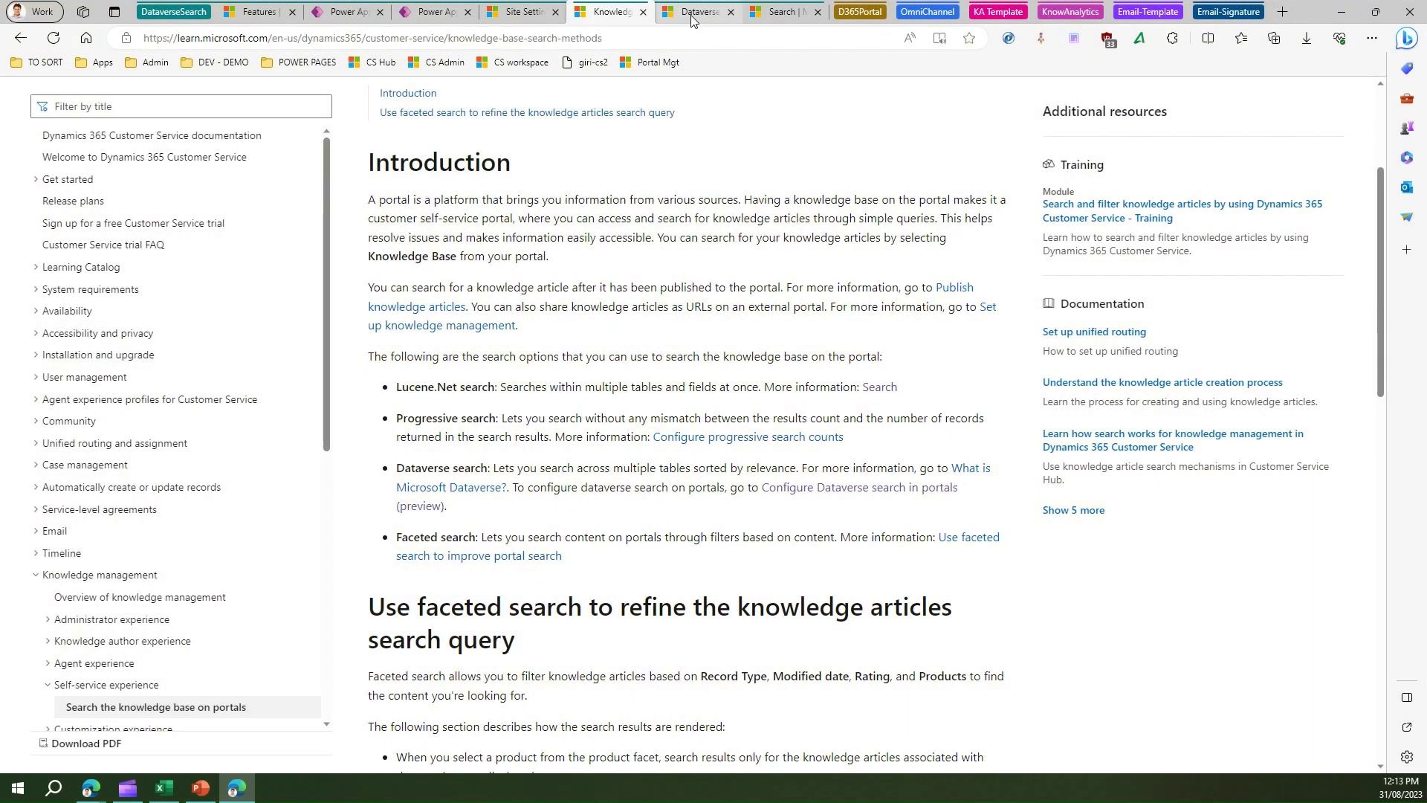
- Open the Power Pages Search overview and highlight the Lucene .NET deprecation and migration deadline sentences
{"action": "left_click", "coordinate": [691, 15]}
{"action": "left_click", "coordinate": [752, 17]}
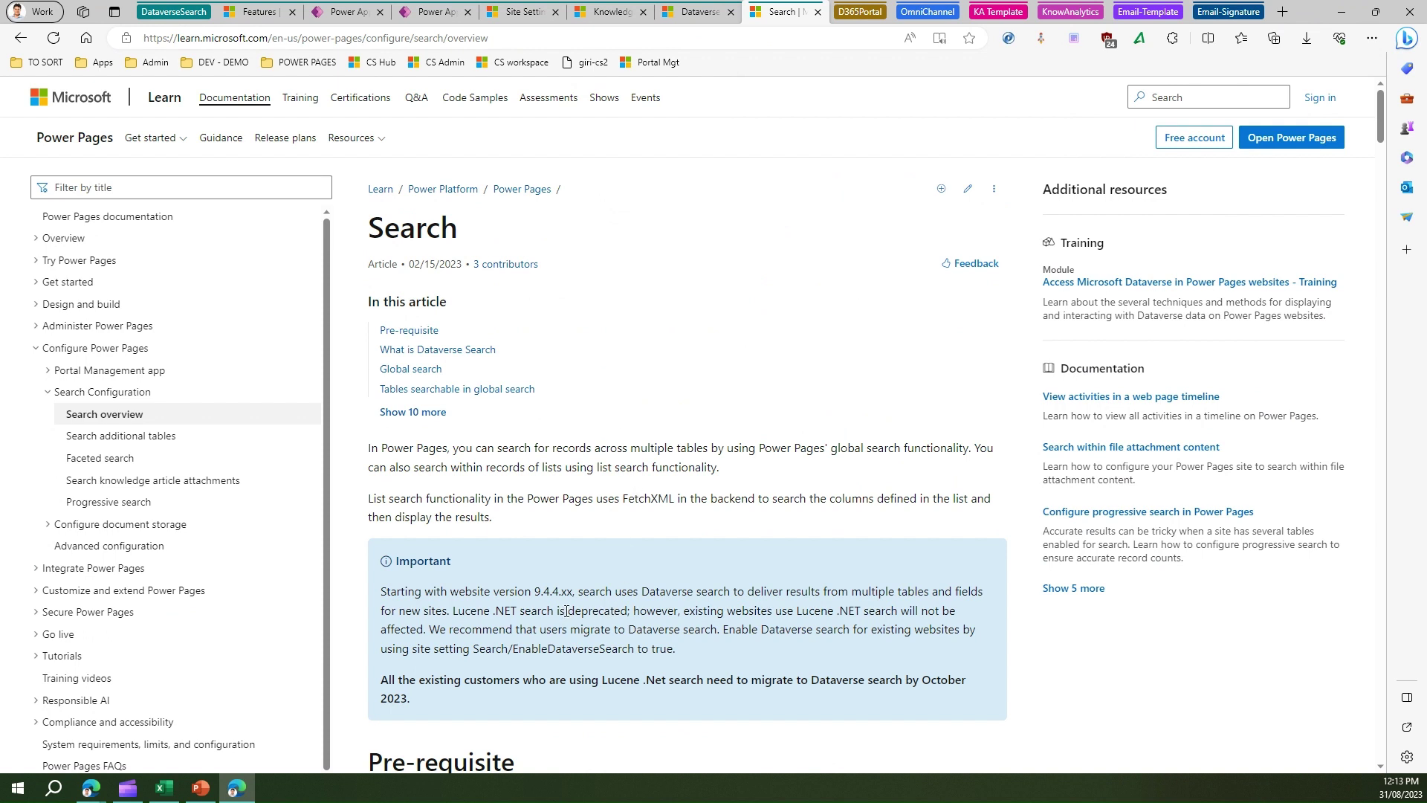
{"action": "left_click_drag", "start_coordinate": [454, 610], "coordinate": [626, 611]}
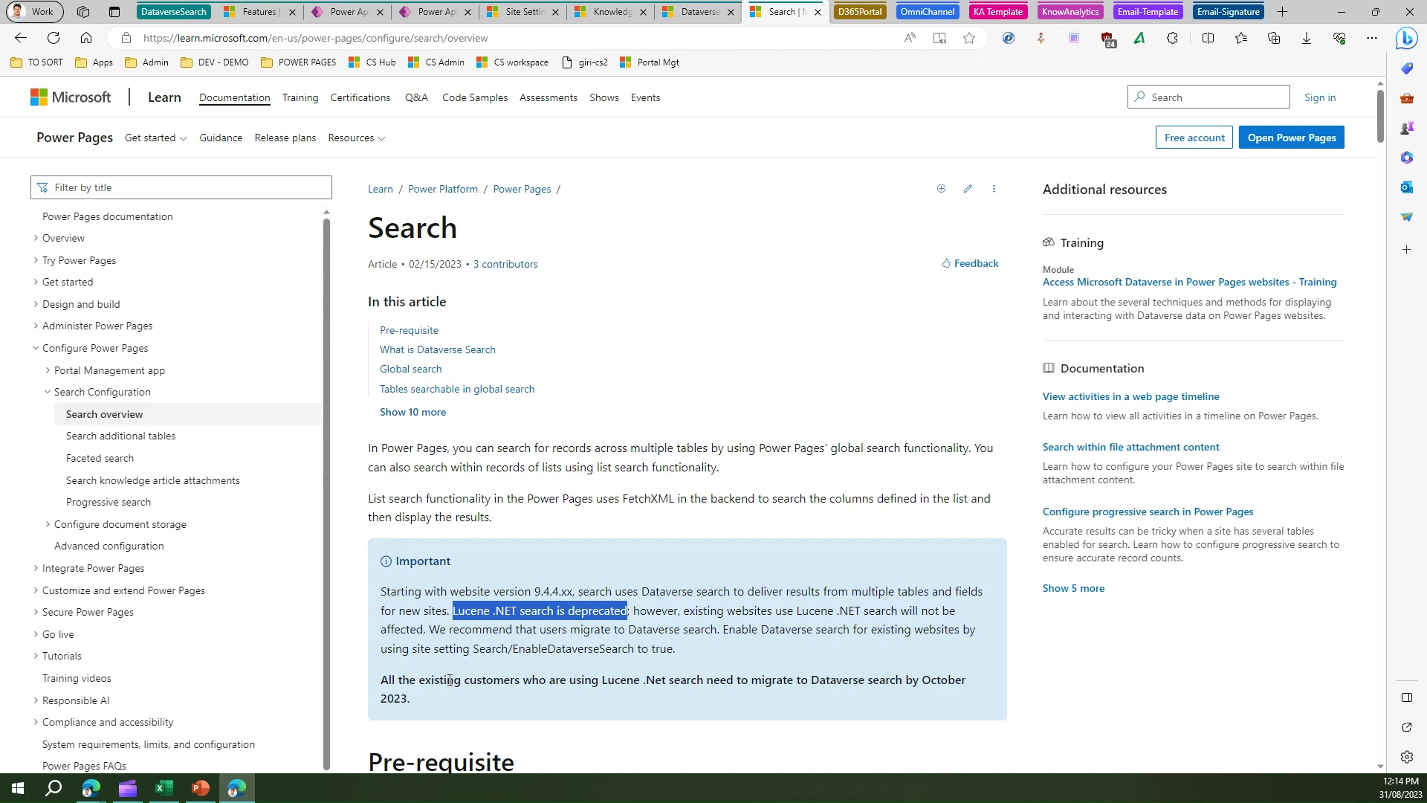
{"action": "left_click_drag", "start_coordinate": [449, 681], "coordinate": [683, 682]}
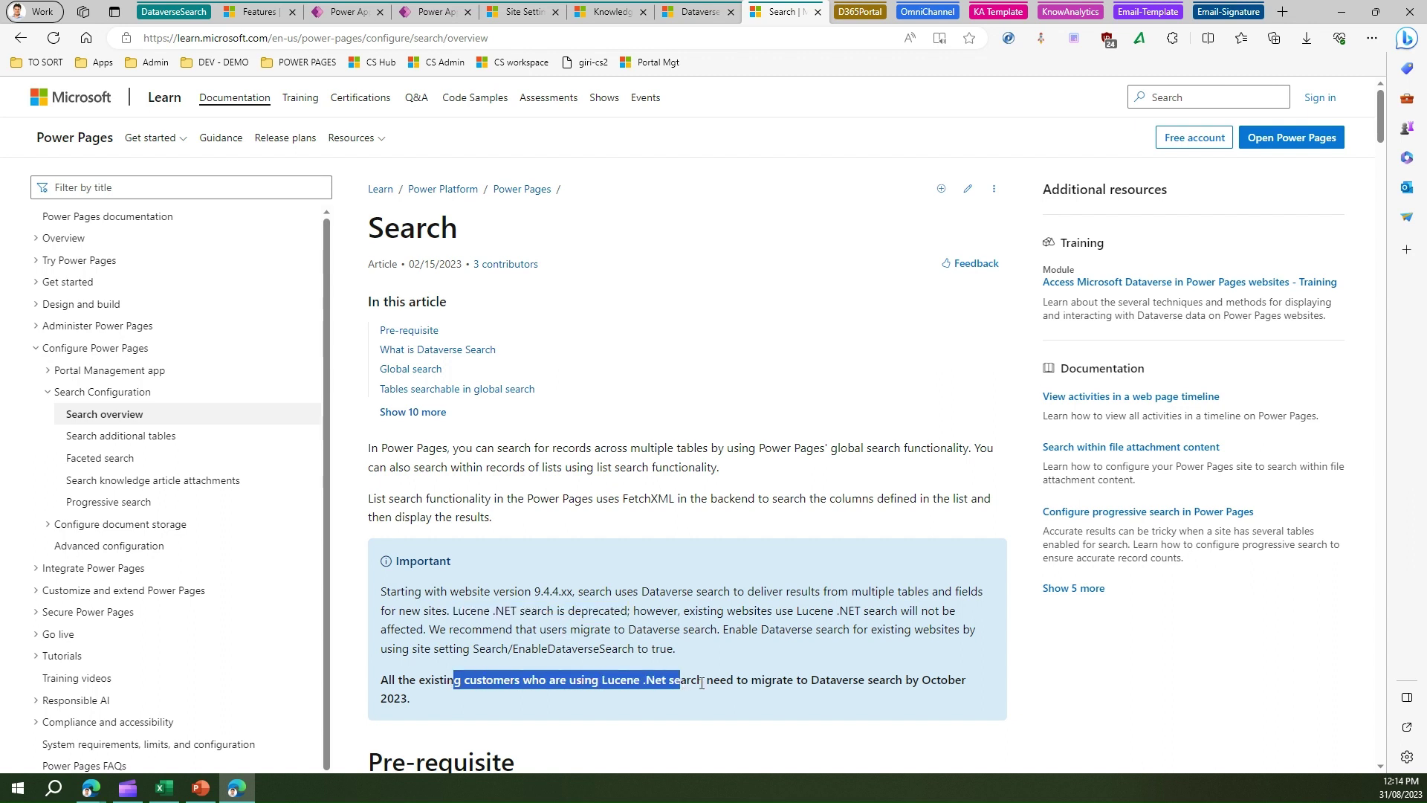